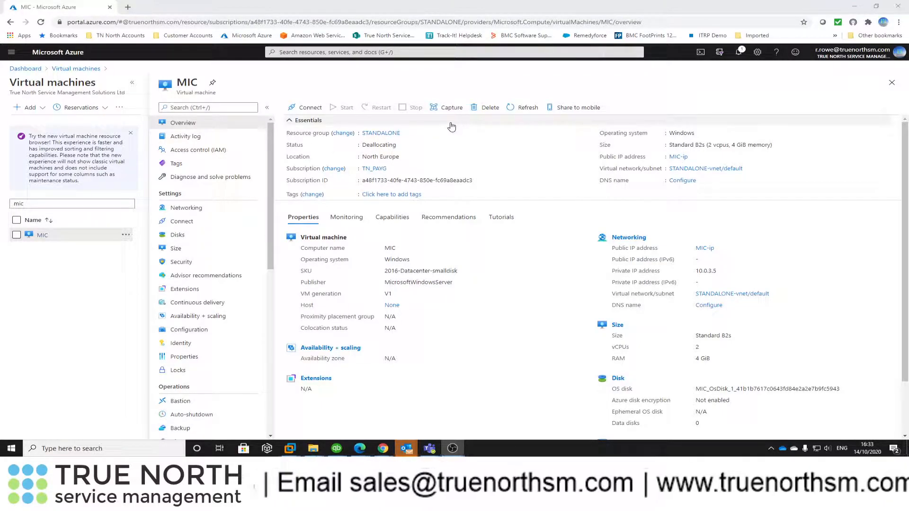
# Refresh the MIC virtual machine's status and review the VM sizes available for it.
pyautogui.click(527, 108)
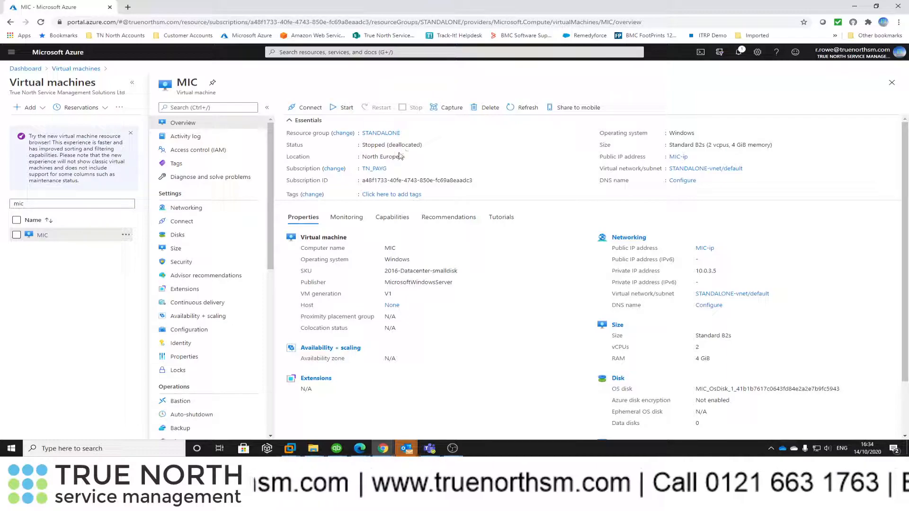
pyautogui.click(174, 248)
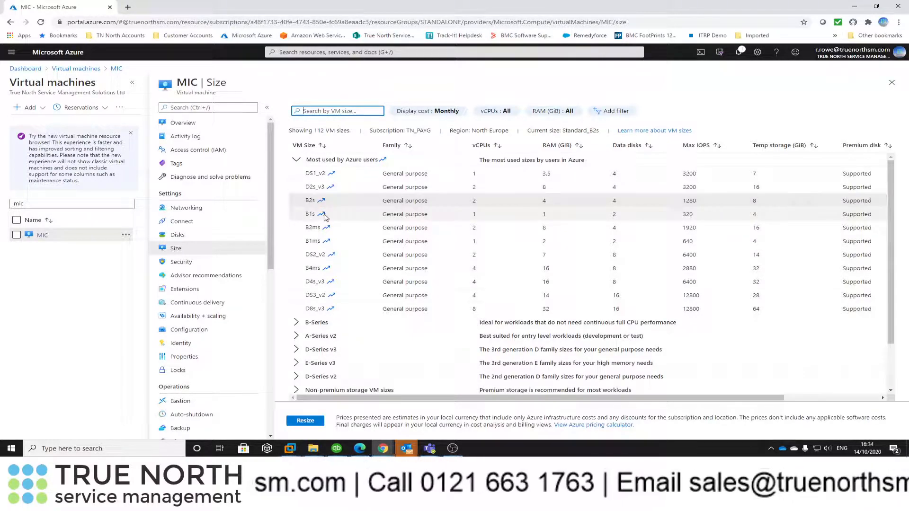
pyautogui.moveTo(472, 398); pyautogui.dragTo(412, 400)
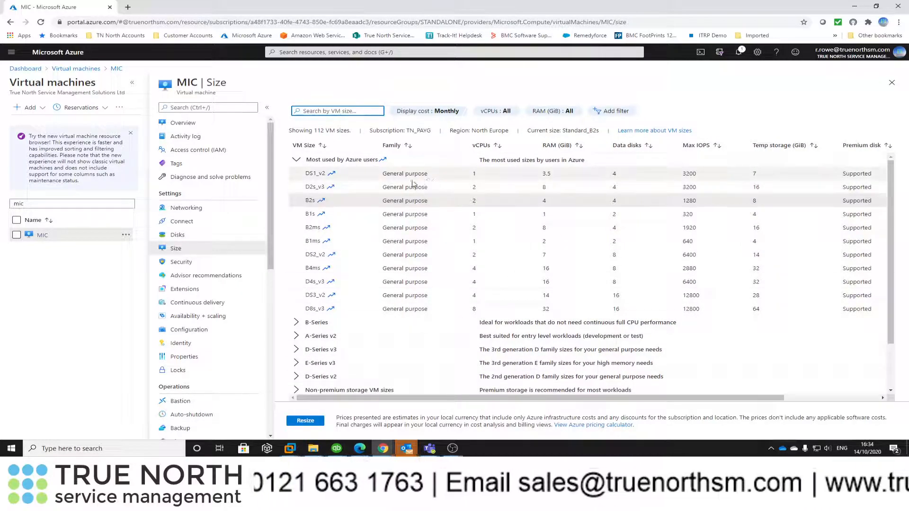
# Open the size and performance settings of MIC's OS disk and review the disk SKU choices.
pyautogui.click(180, 236)
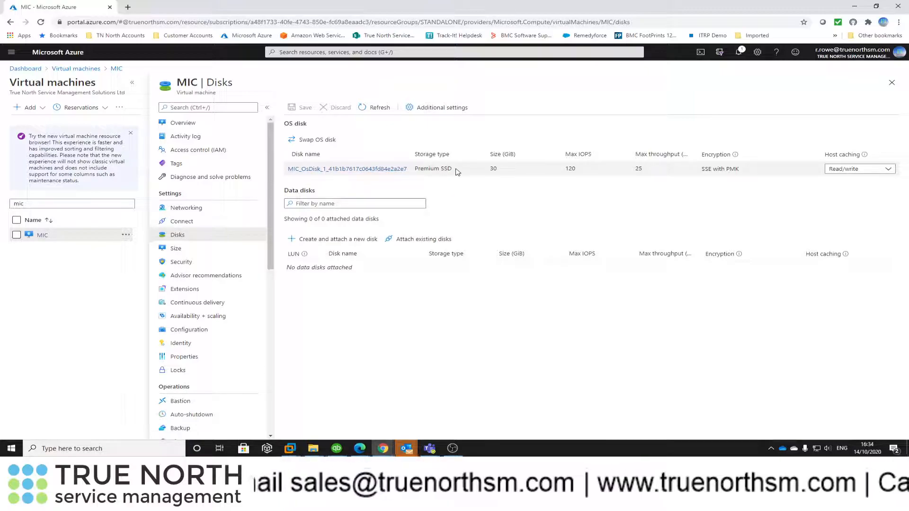
pyautogui.click(376, 170)
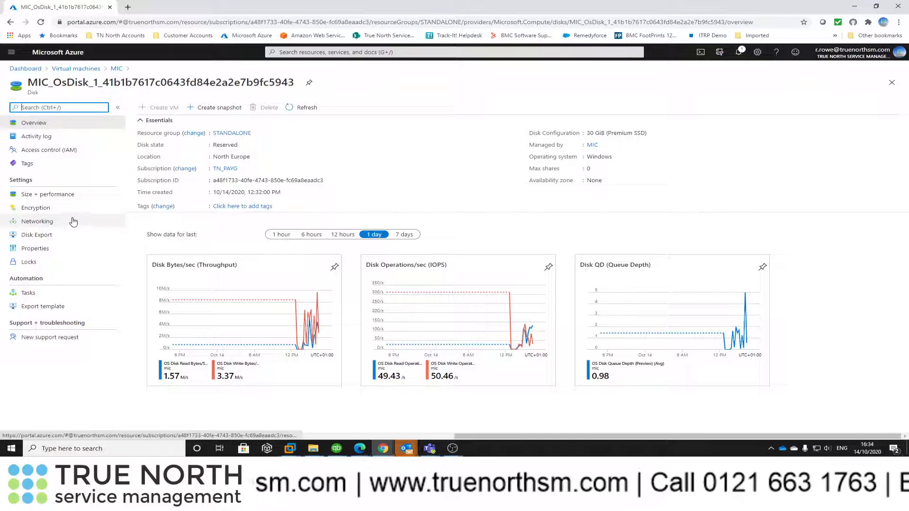
pyautogui.click(50, 199)
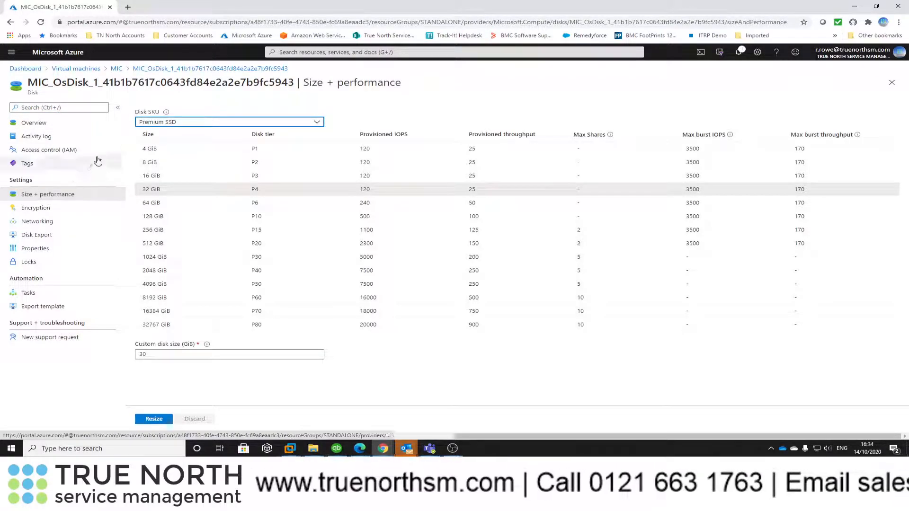
pyautogui.click(318, 124)
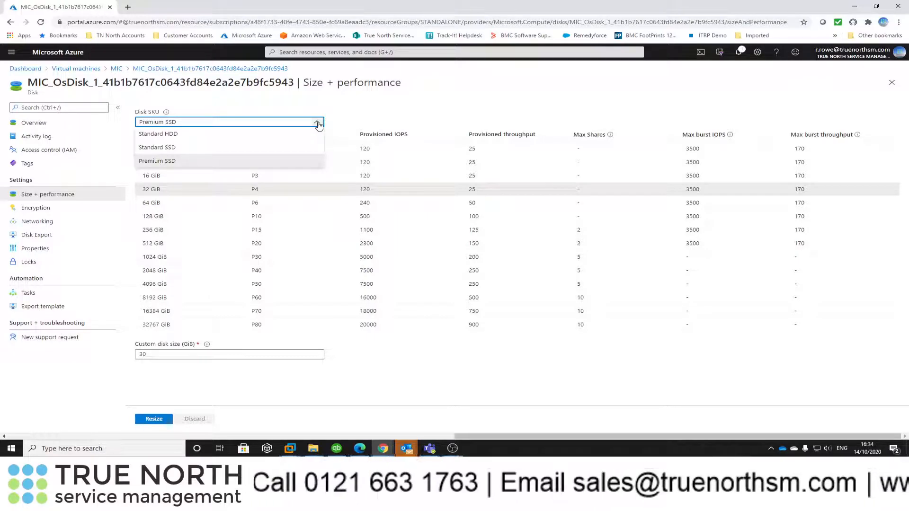
pyautogui.click(318, 124)
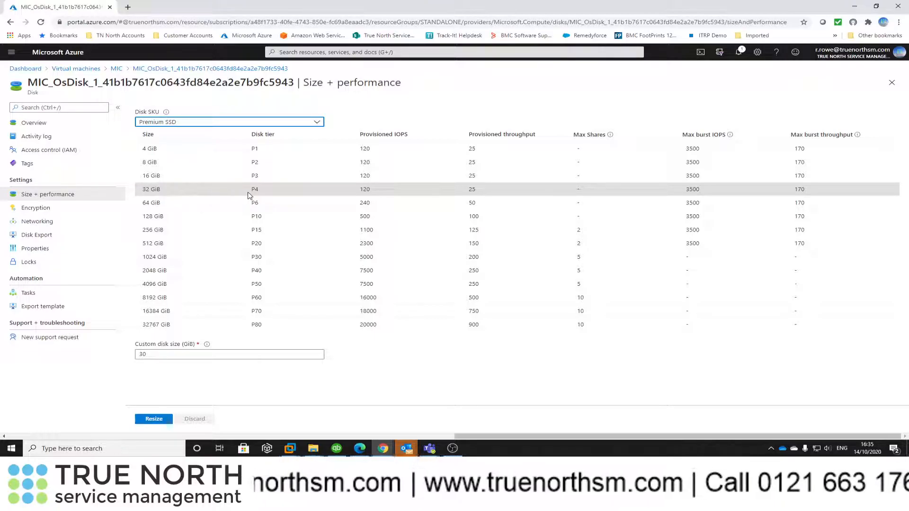
# Resize the Premium SSD OS disk to 64 GiB (tier P6) and view the disk's overview.
pyautogui.click(159, 204)
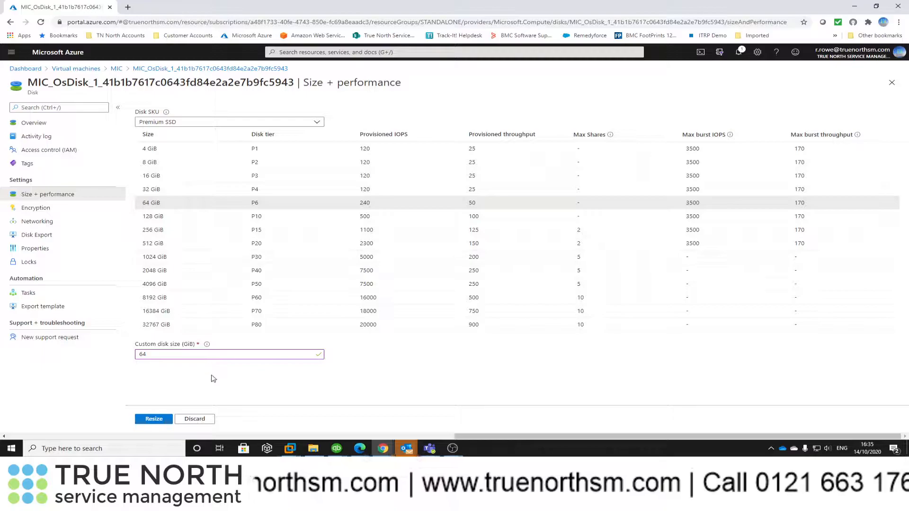
pyautogui.click(154, 419)
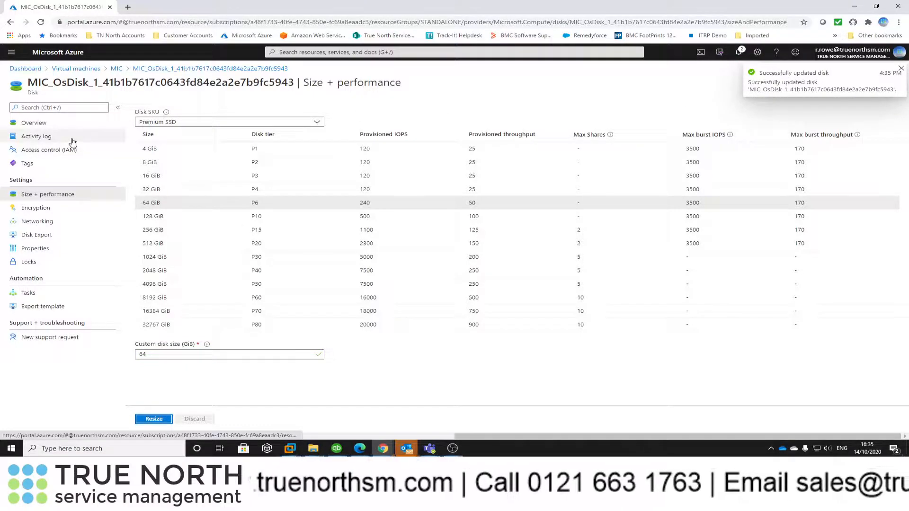
pyautogui.click(40, 125)
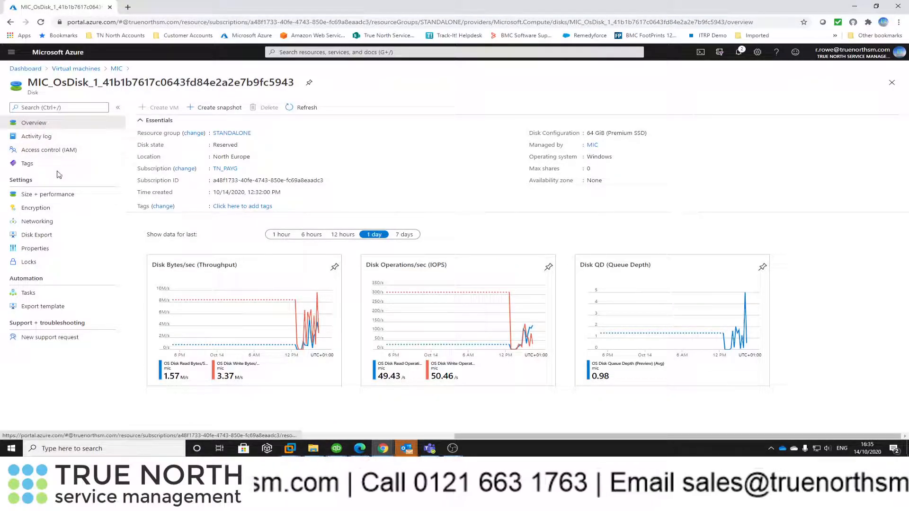
# Return to the MIC virtual machine's overview and start the machine.
pyautogui.click(116, 68)
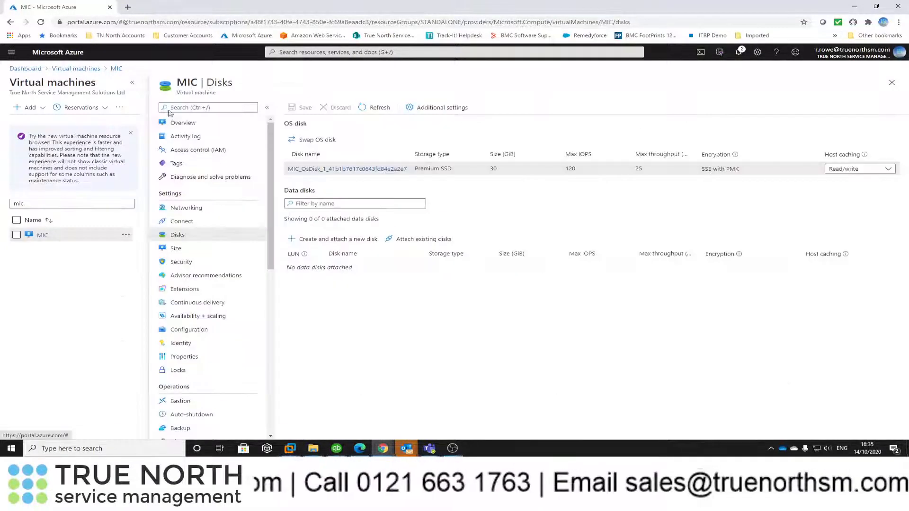
pyautogui.click(183, 122)
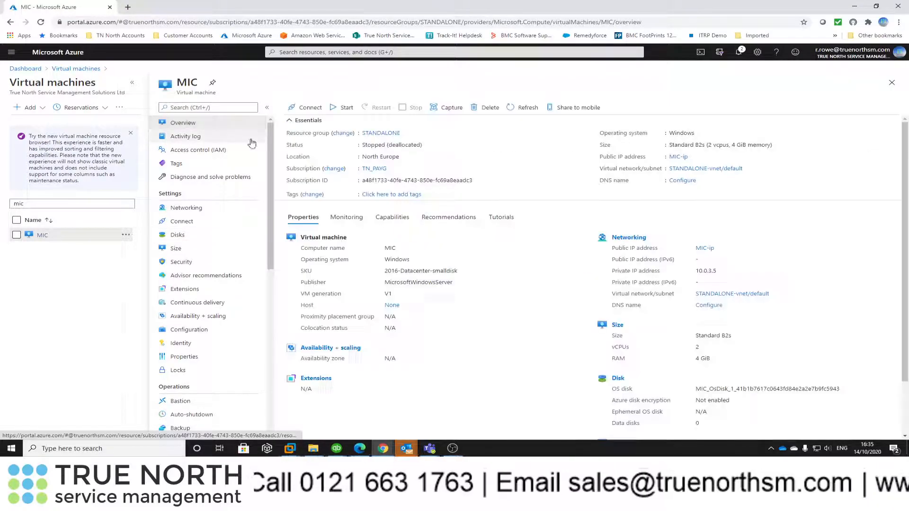
pyautogui.click(344, 111)
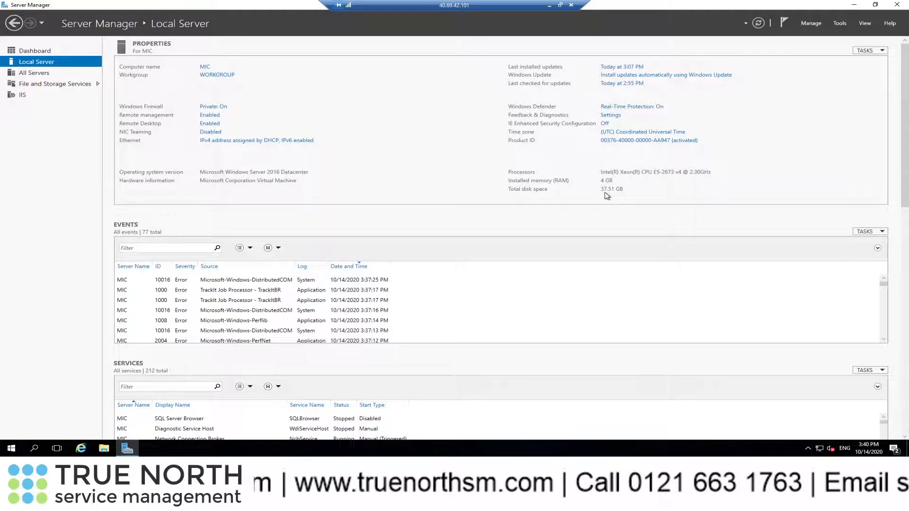
# In the VM's remote desktop session, check the Windows (C:) drive's free space in File Explorer, and close it.
pyautogui.click(106, 449)
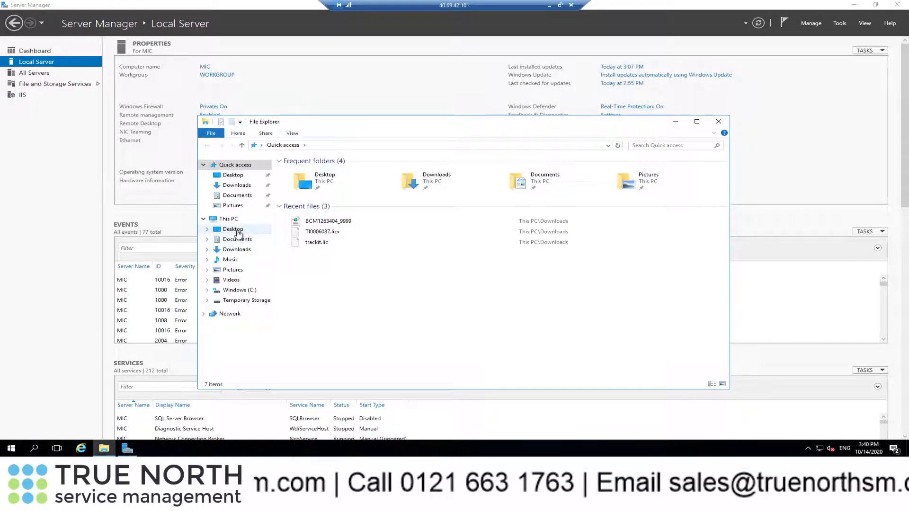
pyautogui.click(235, 221)
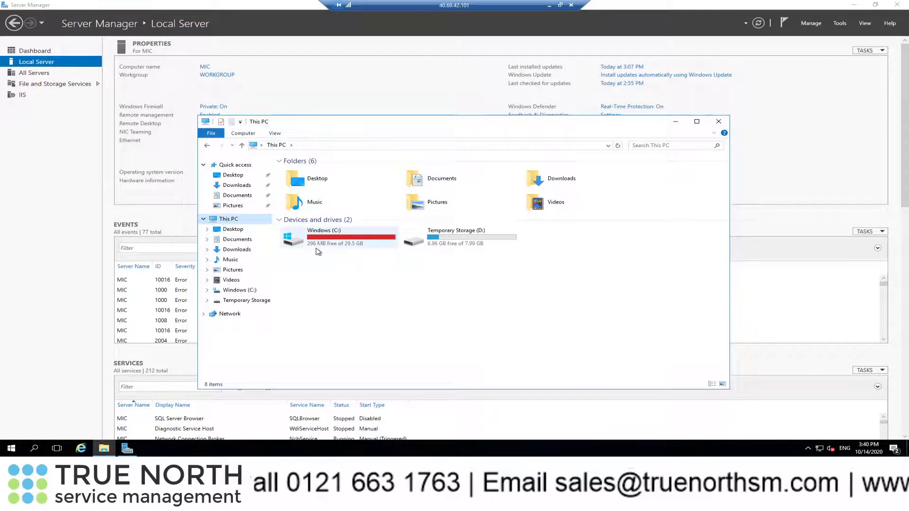
pyautogui.click(724, 122)
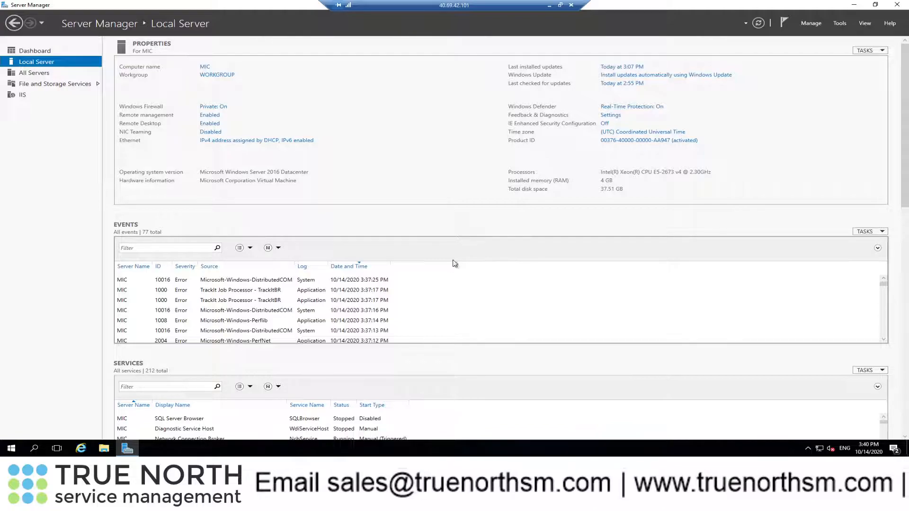
# Open Command Prompt on the server and run diskpart.
pyautogui.click(34, 448)
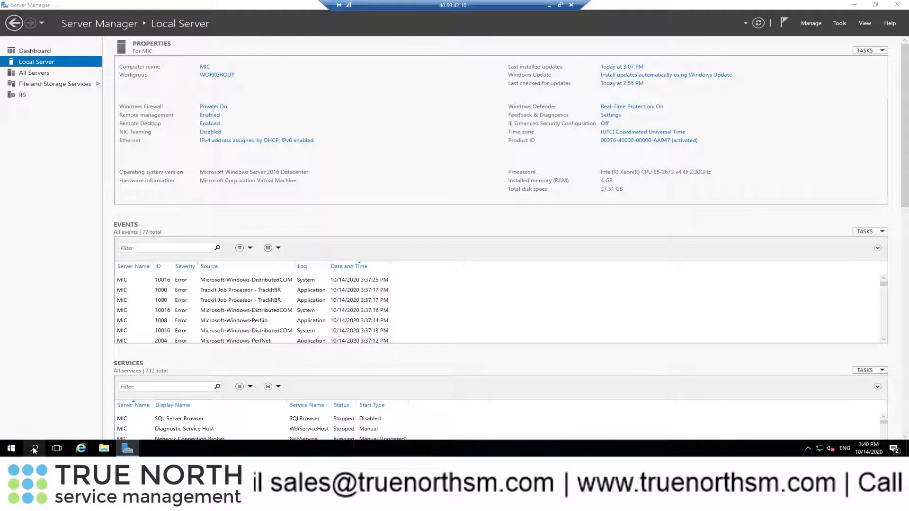
pyautogui.write('cmd')
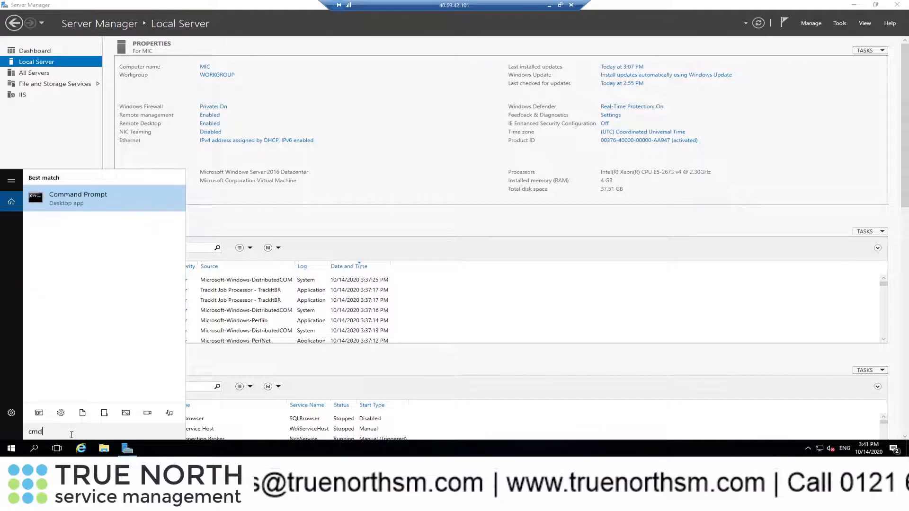
pyautogui.press('Return')
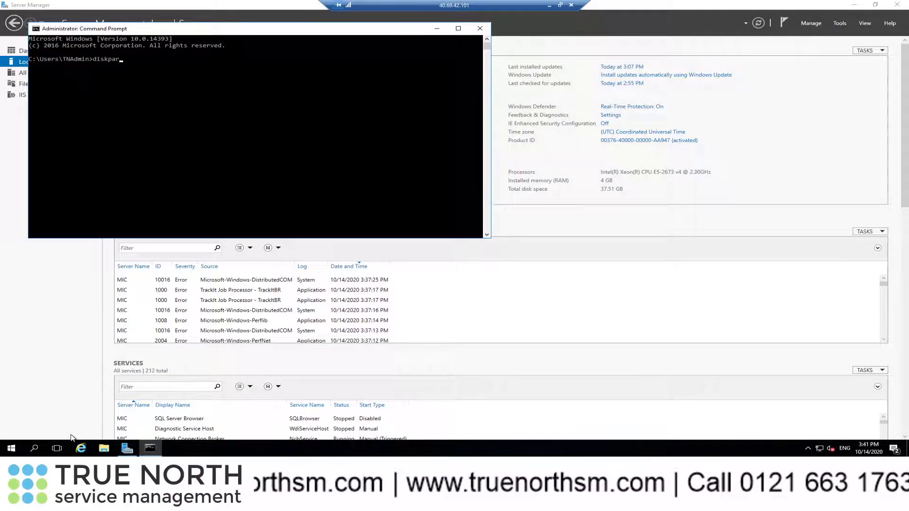
pyautogui.press('Return')
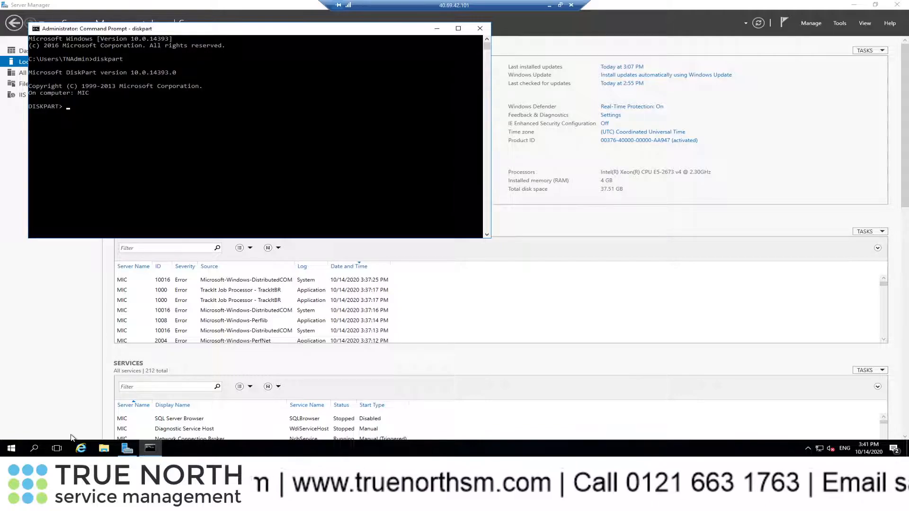
# Run list disk in DiskPart to examine disk sizes and free space, and exit and close Command Prompt.
pyautogui.press('Return')
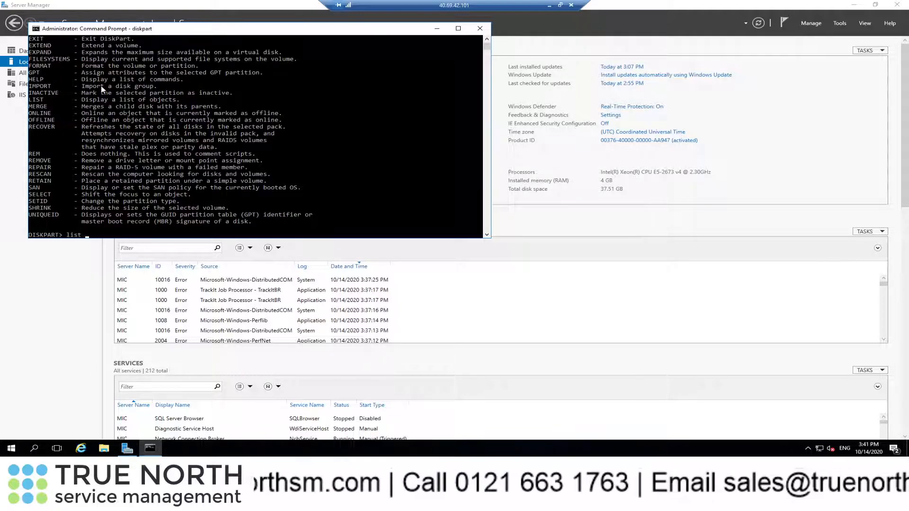
pyautogui.press('Return')
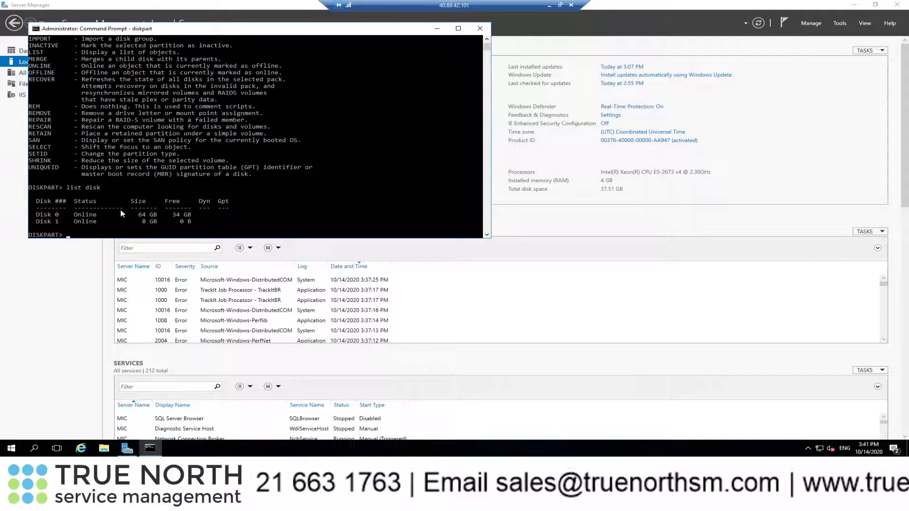
pyautogui.write('exit')
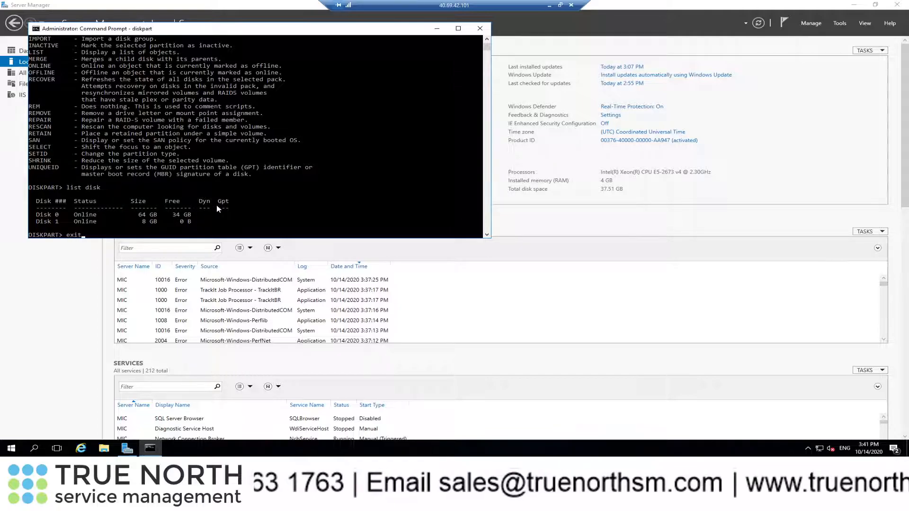
pyautogui.press('Return')
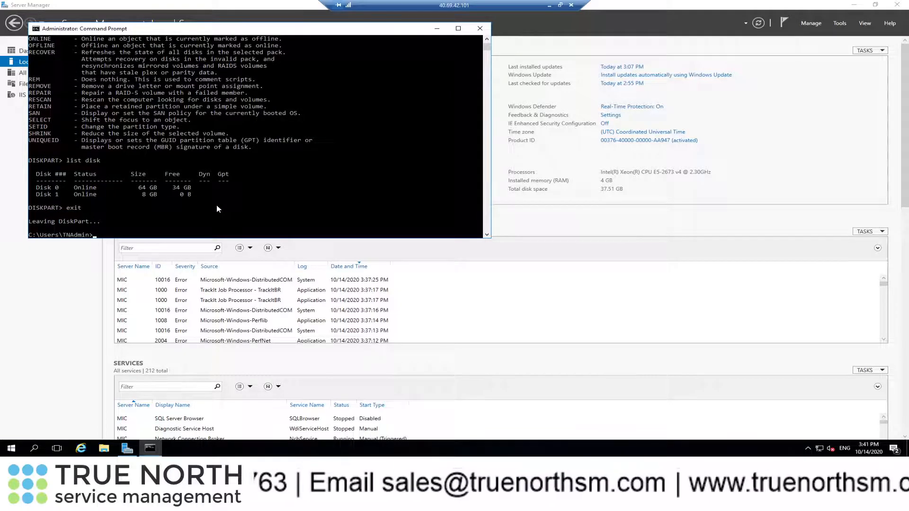
pyautogui.click(480, 29)
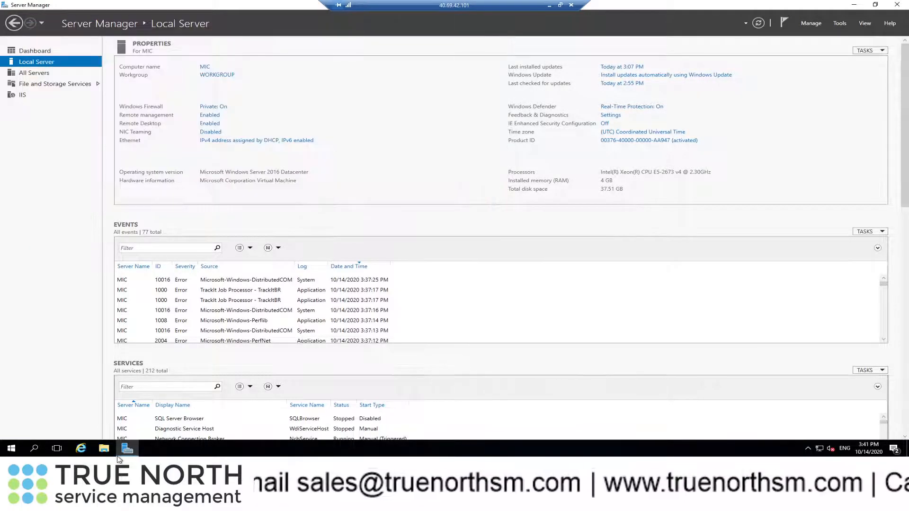
# Open Computer Management on the server and display Disk Management.
pyautogui.click(36, 453)
pyautogui.write('comput')
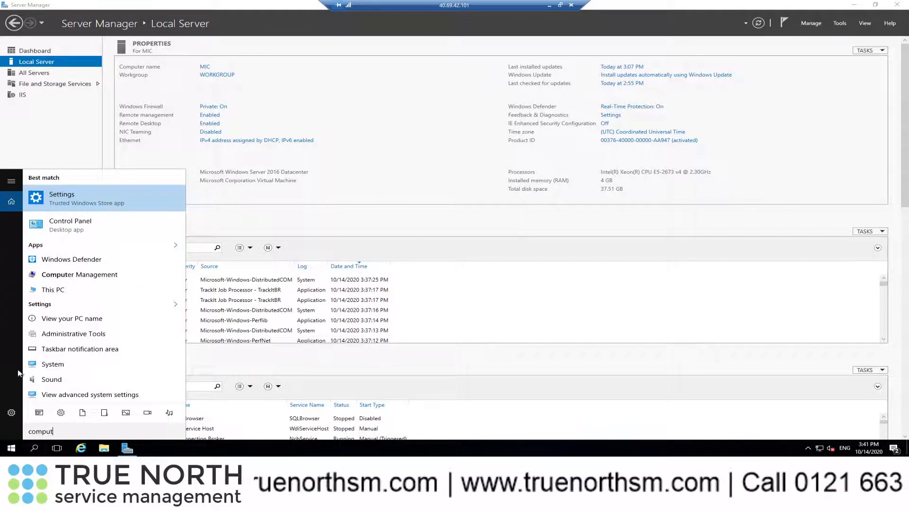
pyautogui.click(93, 277)
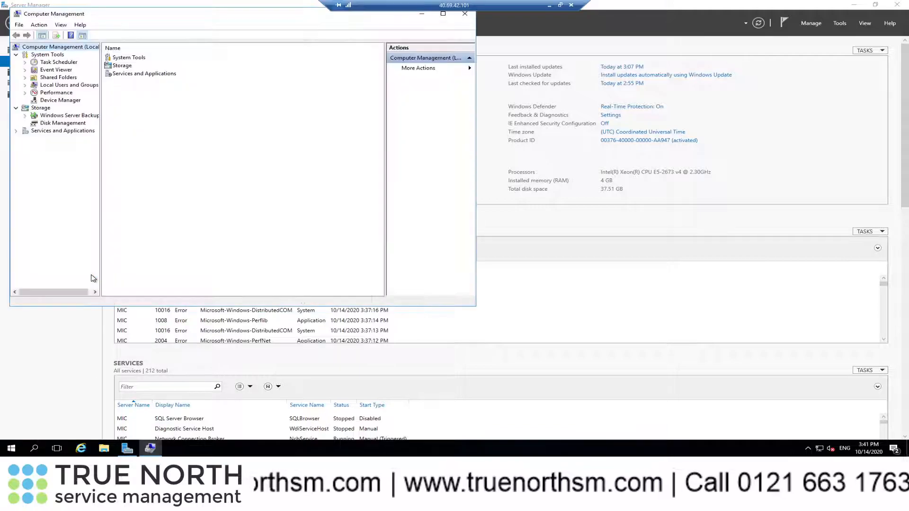
pyautogui.click(66, 123)
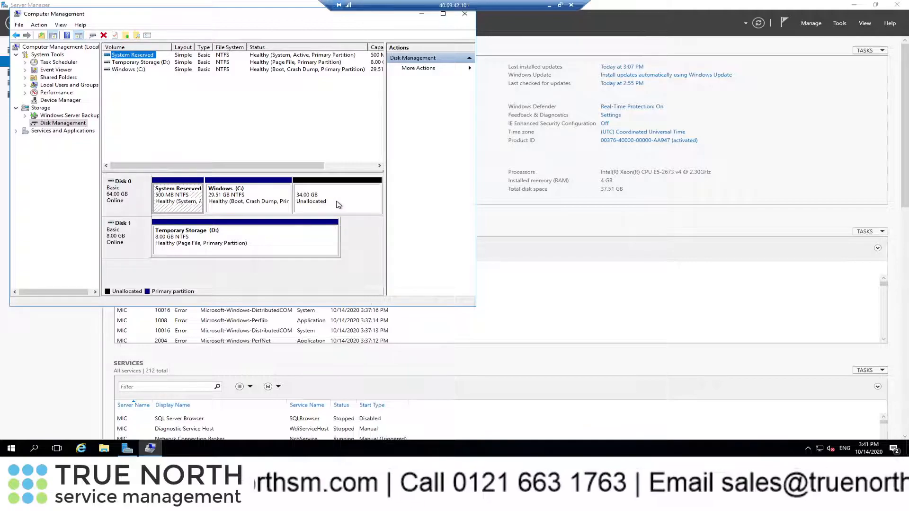
# Extend the Windows (C:) volume by all 34815 MB of unallocated space on Disk 0, and close Computer Management.
pyautogui.click(137, 71)
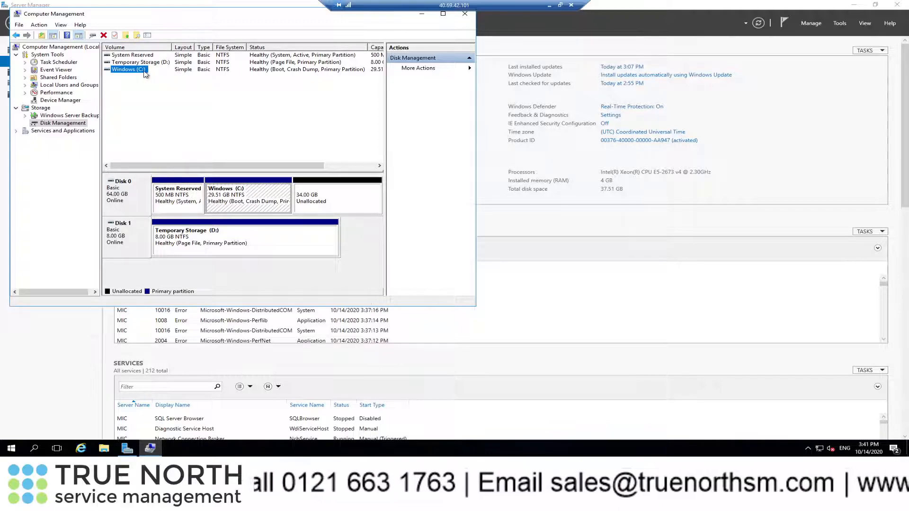
pyautogui.rightClick(136, 74)
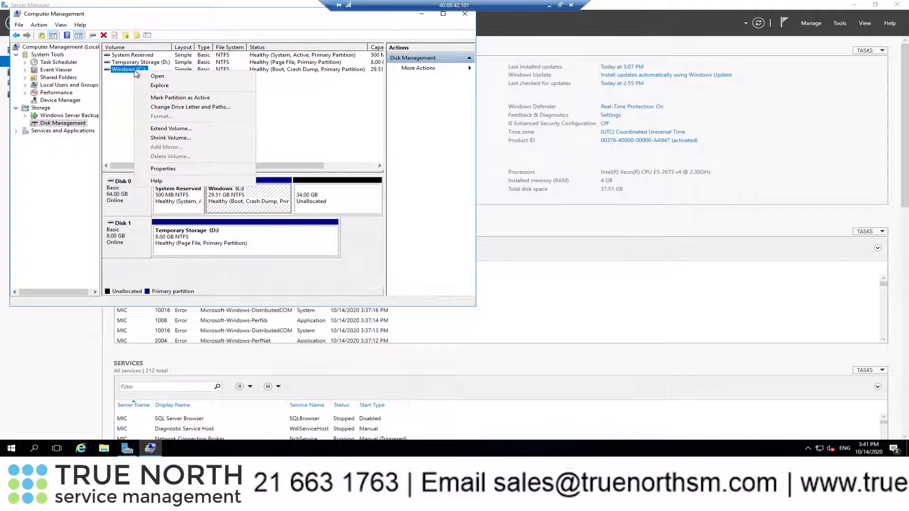
pyautogui.click(173, 128)
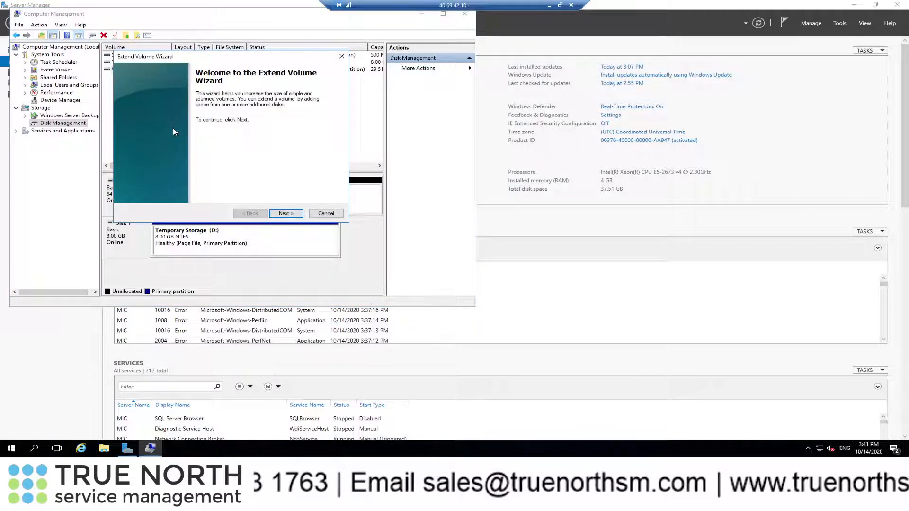
pyautogui.click(286, 213)
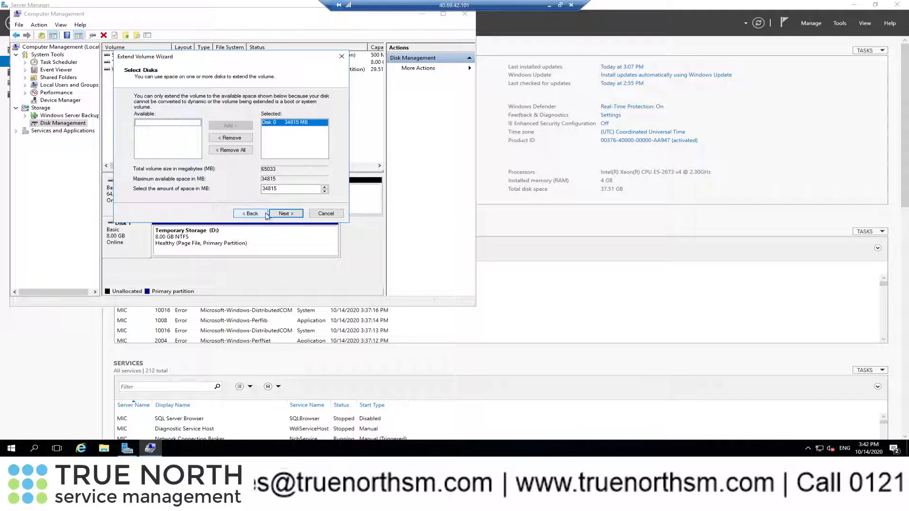
pyautogui.click(285, 213)
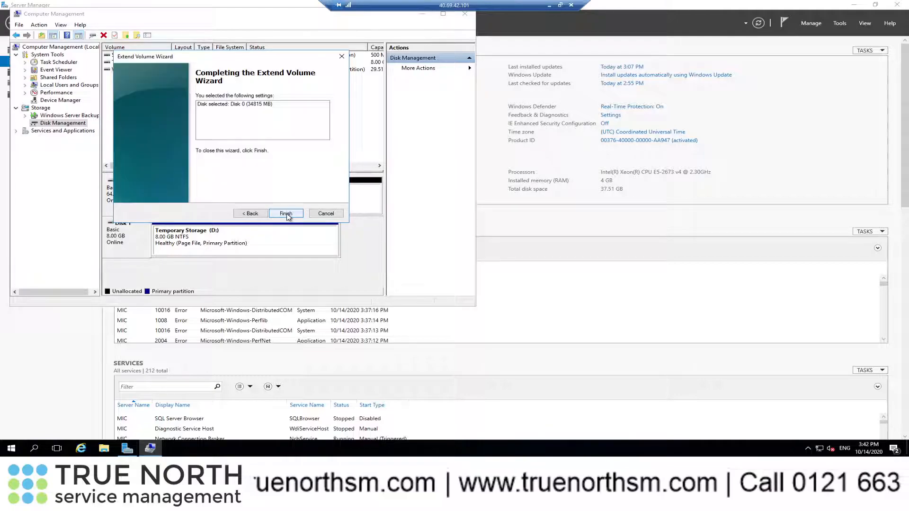
pyautogui.click(286, 214)
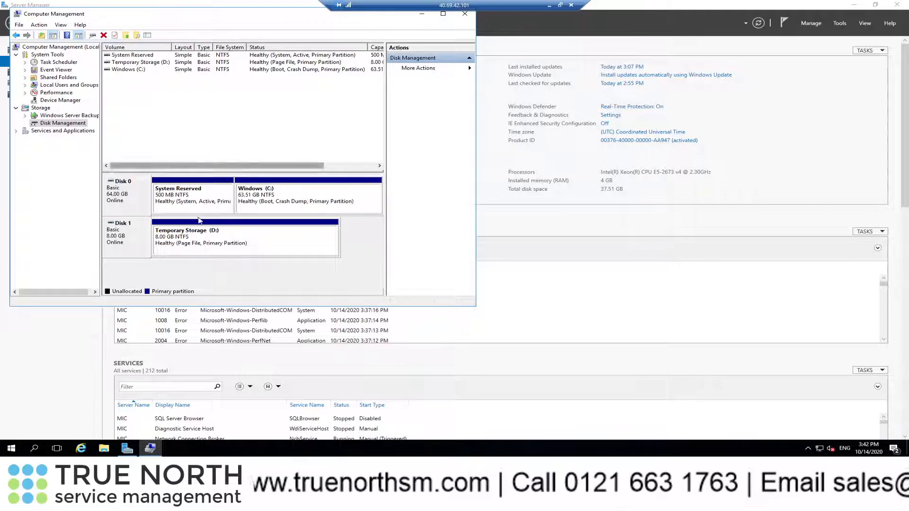
pyautogui.click(464, 14)
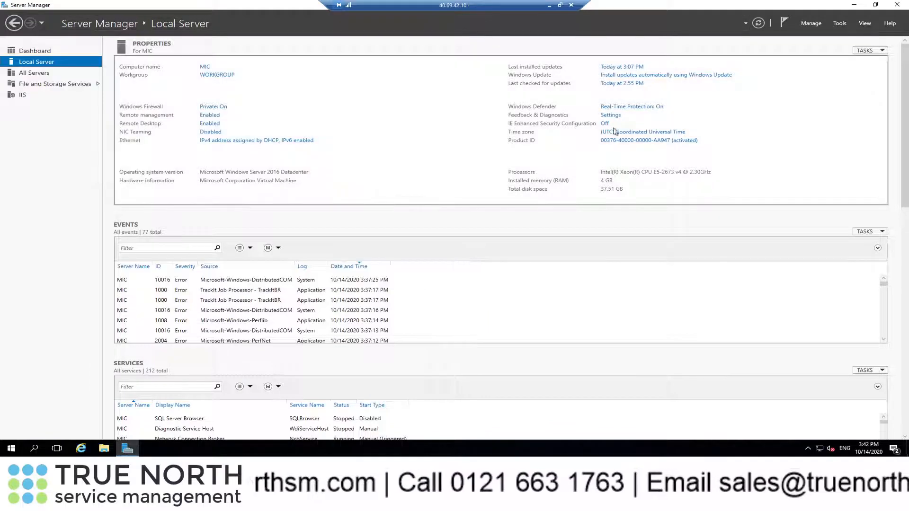
# Refresh Server Manager's local server data and check the Windows (C:) drive's capacity in File Explorer.
pyautogui.click(758, 23)
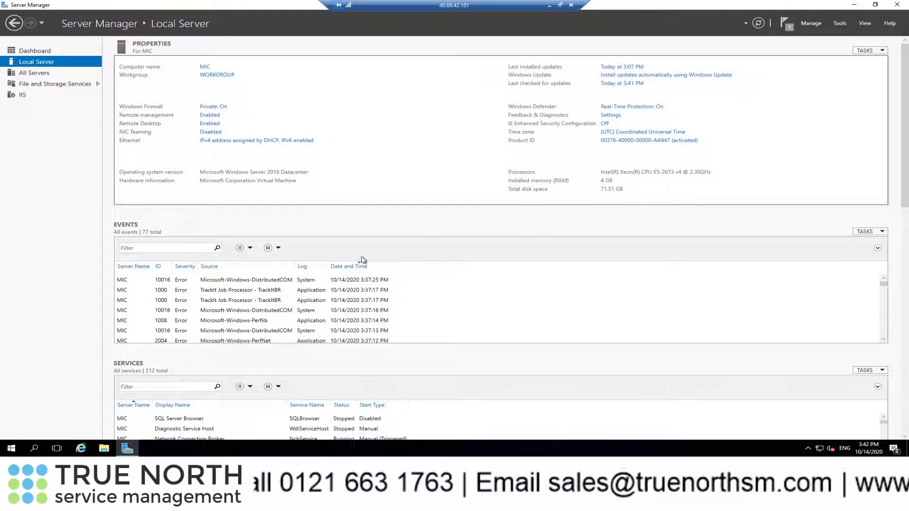
pyautogui.click(103, 448)
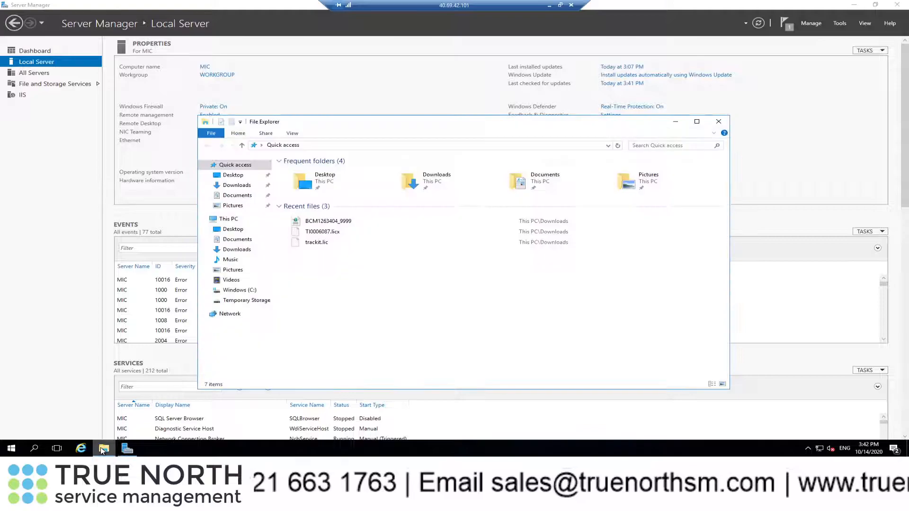
pyautogui.click(216, 221)
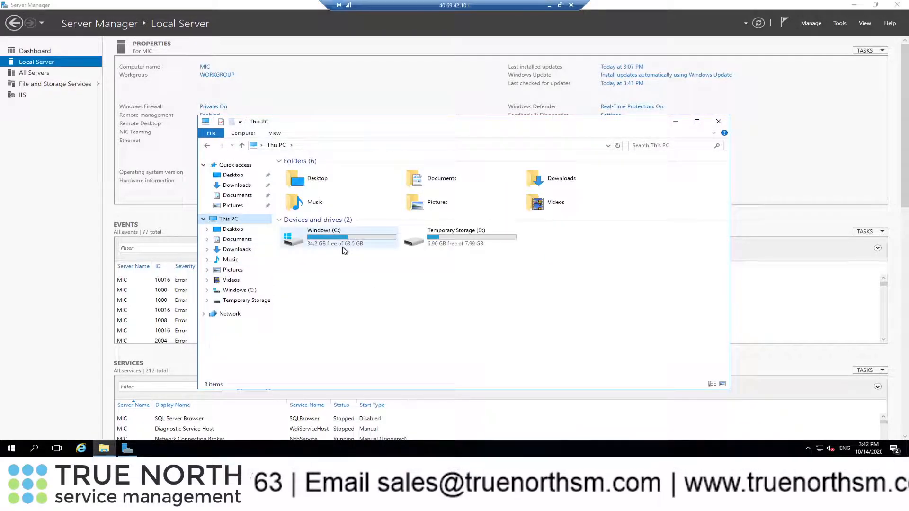